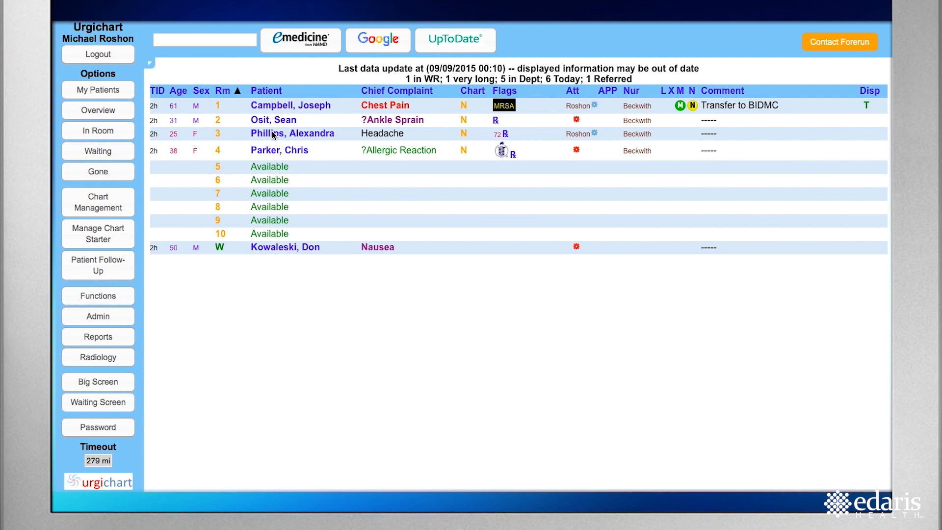
Open the record of the headache patient in room 3 and review the vital signs, allergy, medications and visit history.
mouse_move(271, 142)
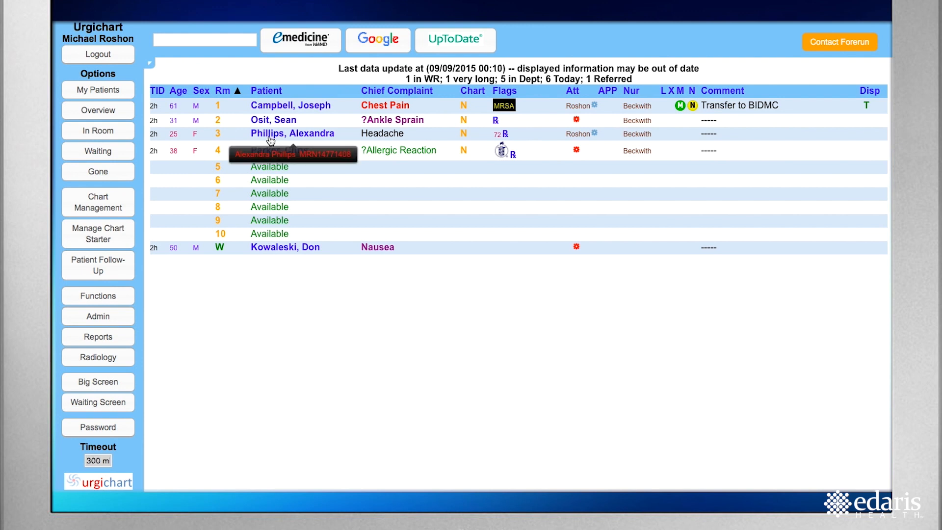
click(271, 141)
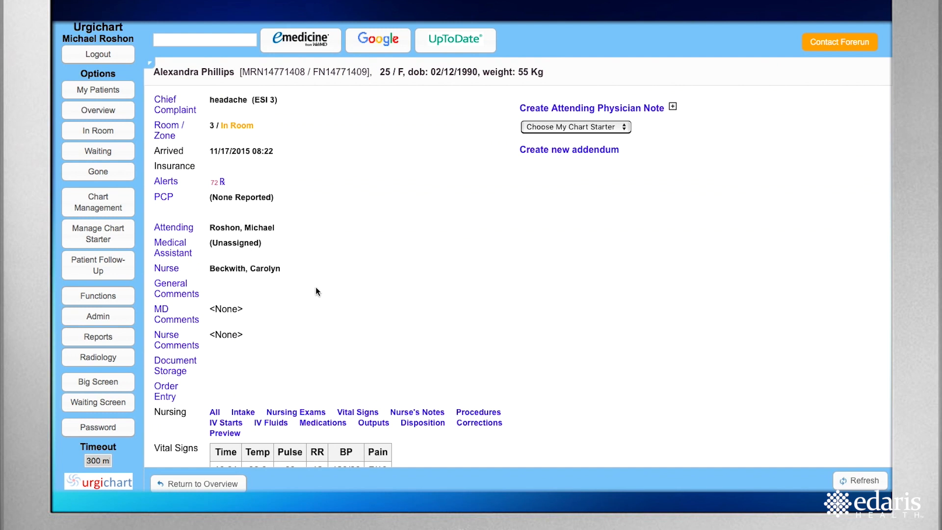
scroll(316, 286, down, 1)
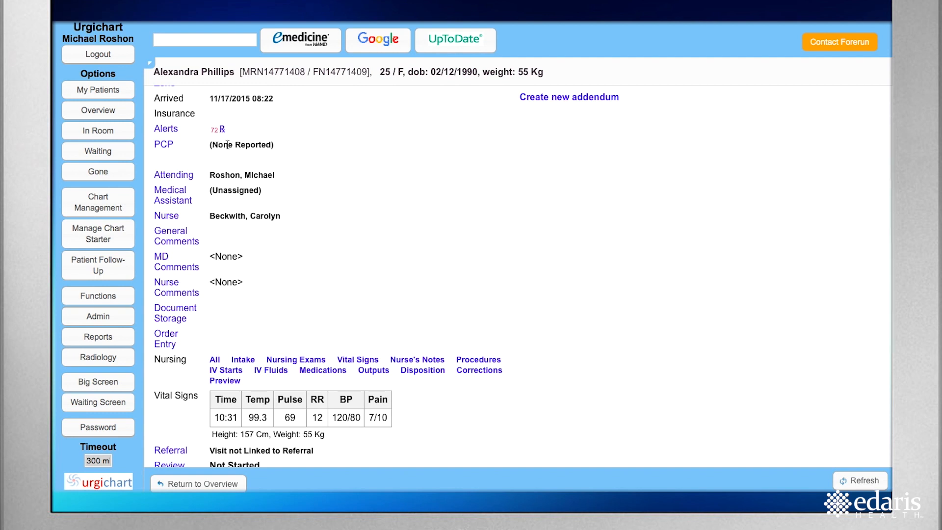
scroll(348, 255, down, 5)
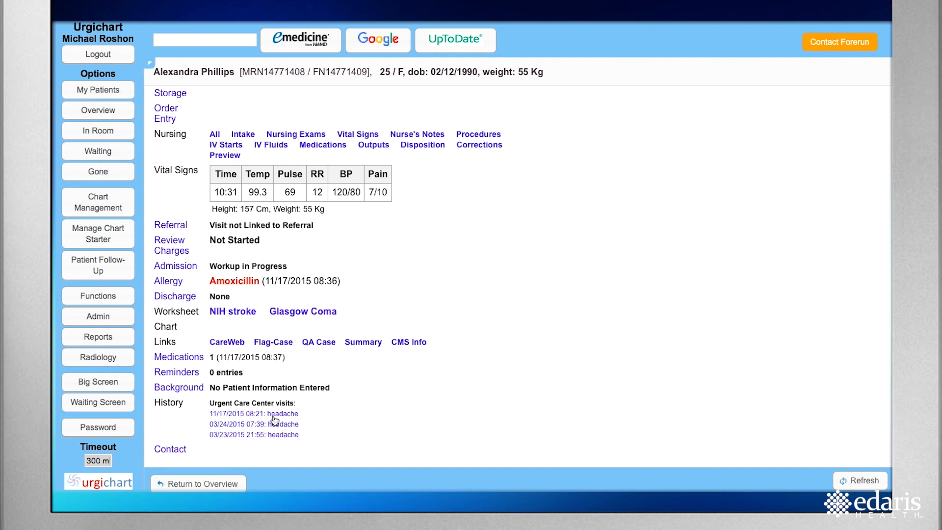
scroll(256, 208, up, 5)
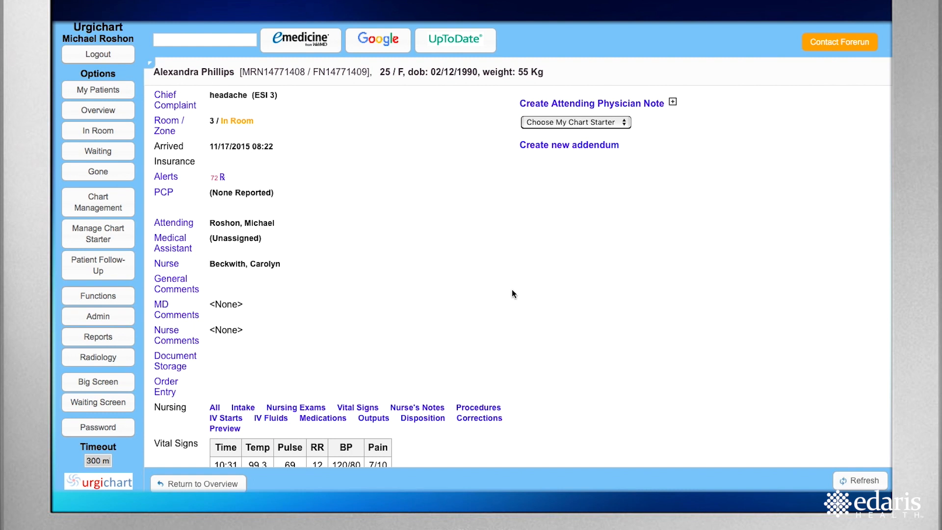
scroll(477, 292, down, 1)
scroll(453, 296, down, 3)
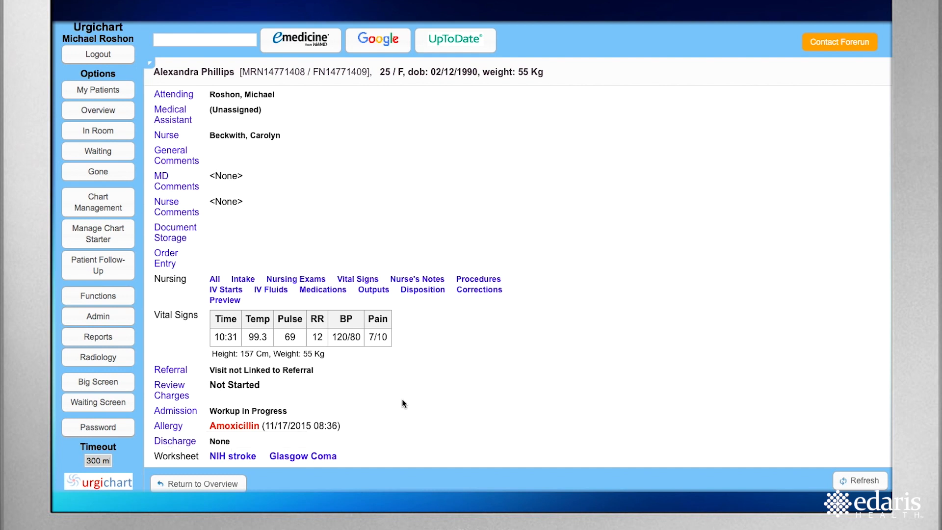
scroll(518, 311, up, 3)
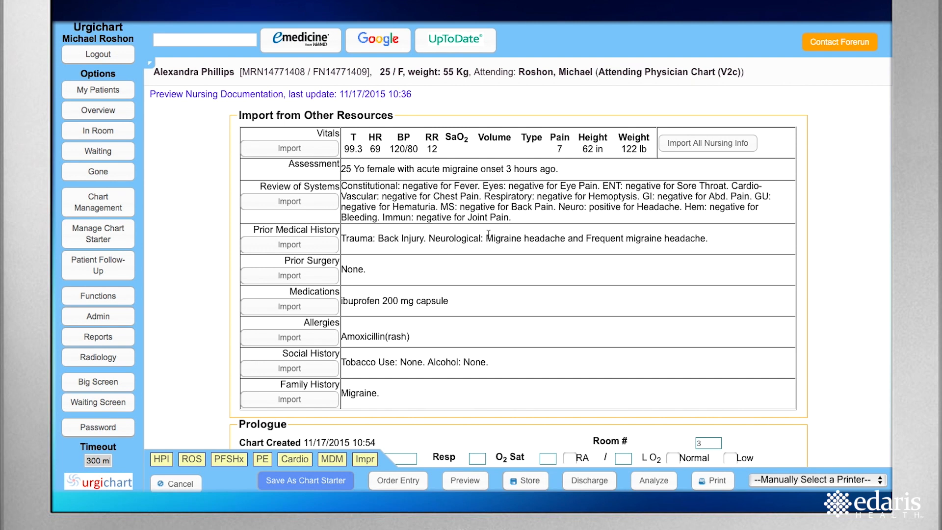
Import all nursing information into the attending physician chart, allowing existing data to be overwritten, and check the imported vitals in the Prologue.
click(676, 144)
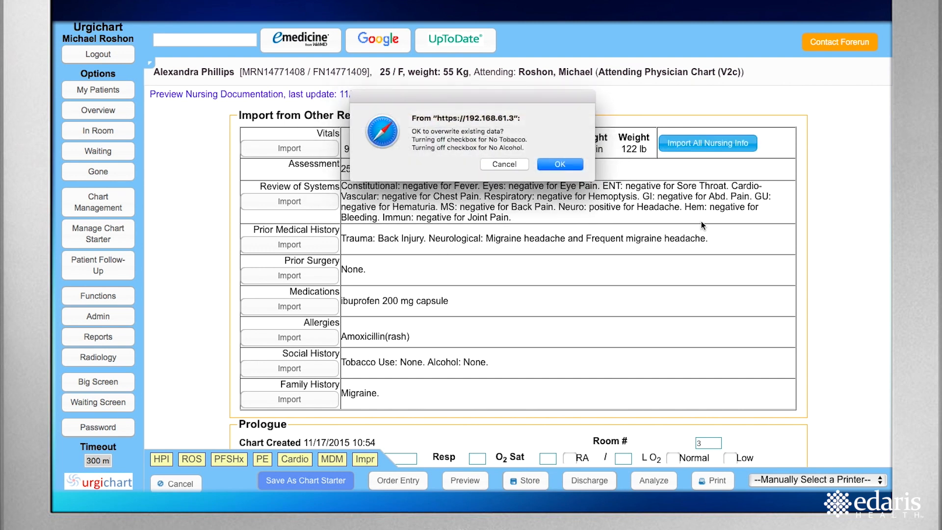
click(562, 164)
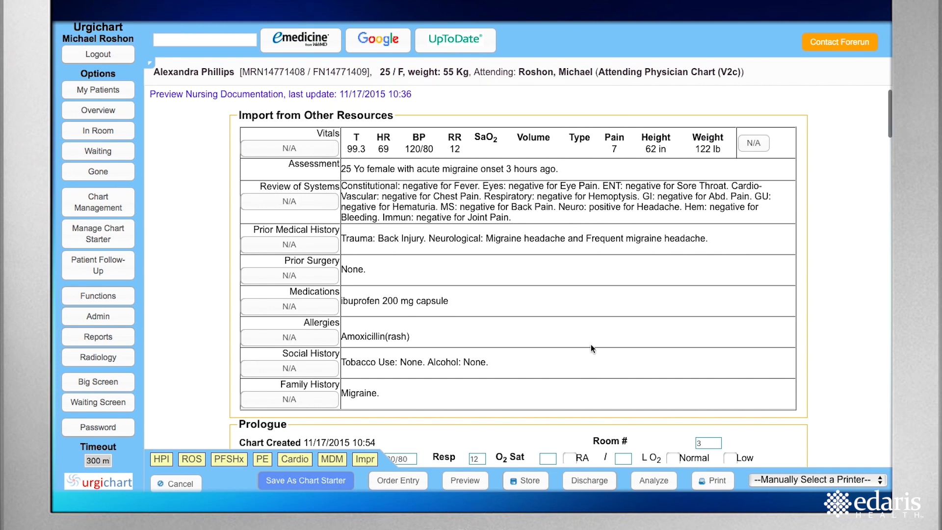
scroll(591, 343, down, 6)
scroll(591, 345, down, 1)
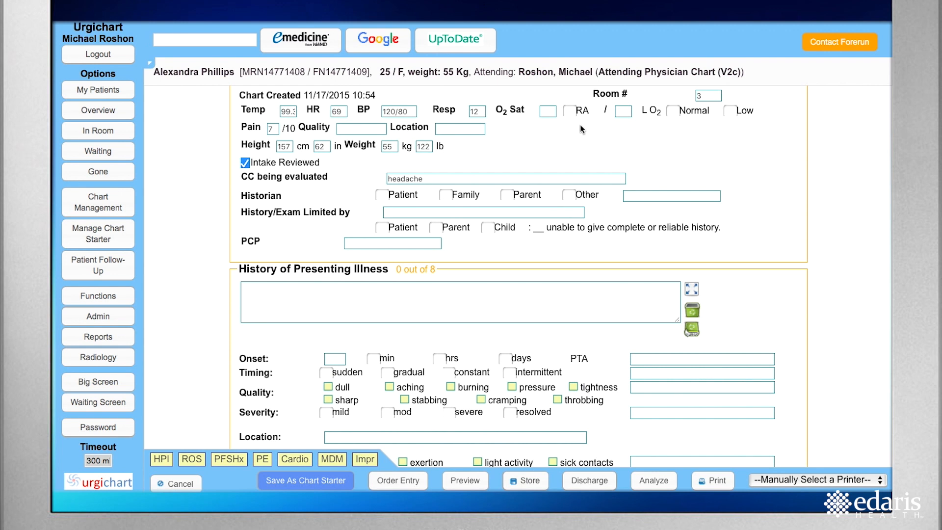
scroll(450, 304, down, 1)
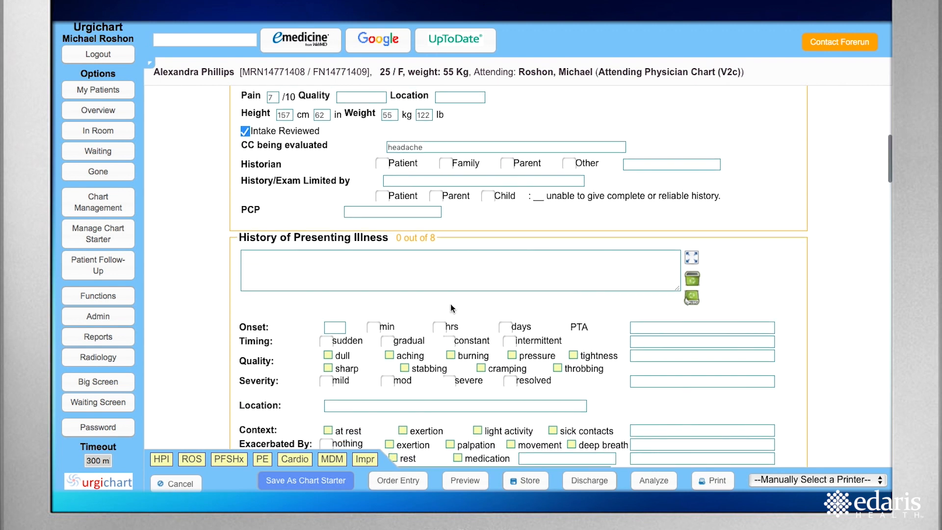
scroll(335, 269, up, 1)
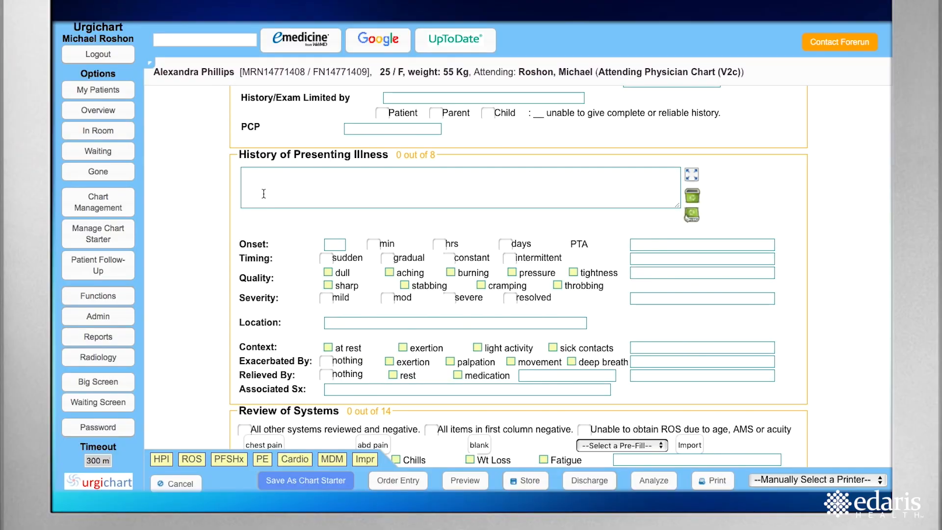
Document the History of Presenting Illness with onset of 1 hour, gradual timing, dull quality and at-rest context.
click(255, 182)
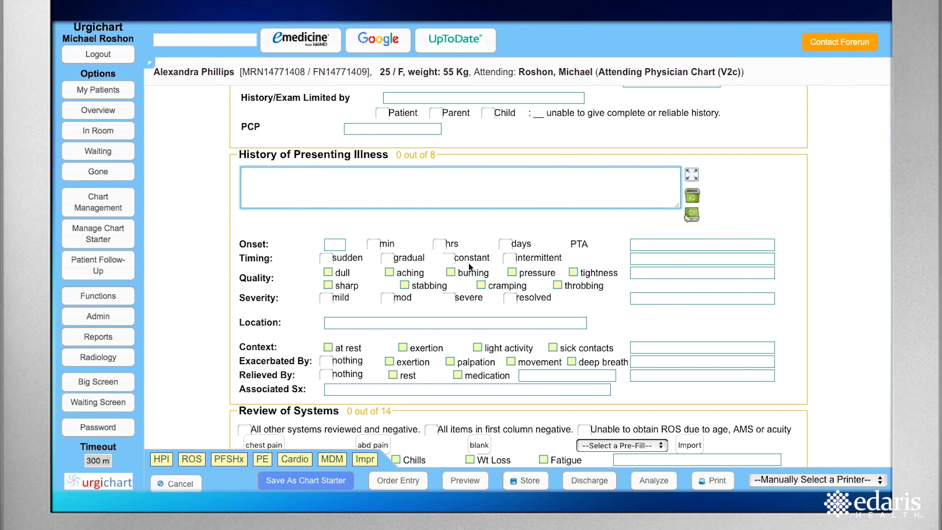
click(341, 247)
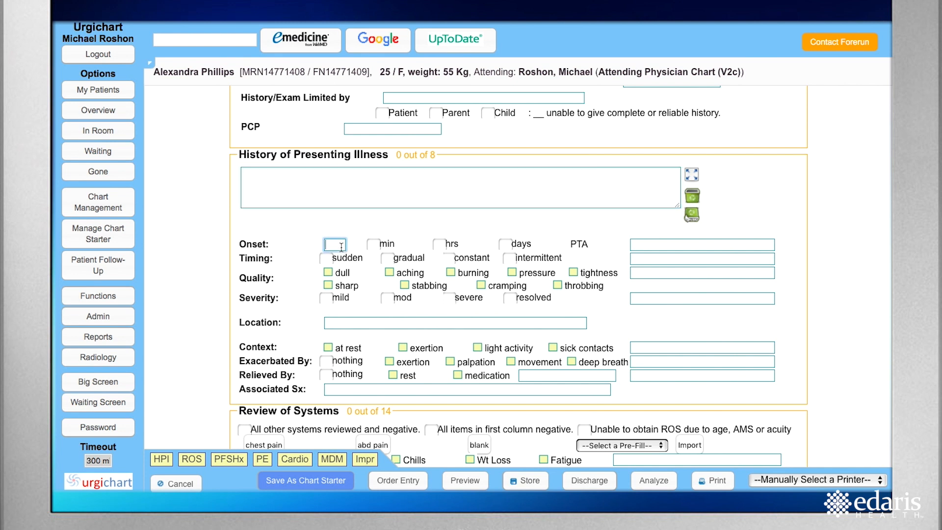
text(1)
click(443, 244)
click(388, 259)
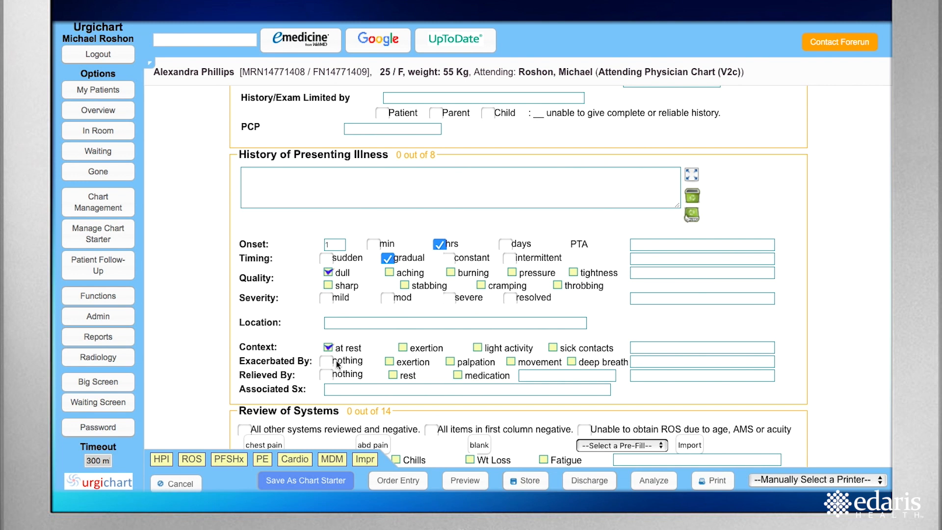
click(250, 176)
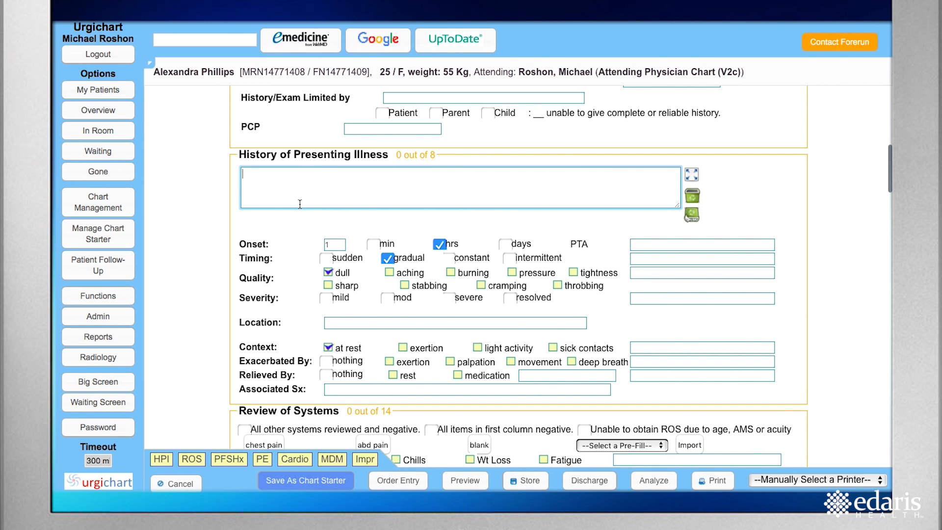
Mark nausea and vomiting as positive under GI in the Review of Systems.
scroll(300, 203, down, 2)
scroll(300, 204, down, 4)
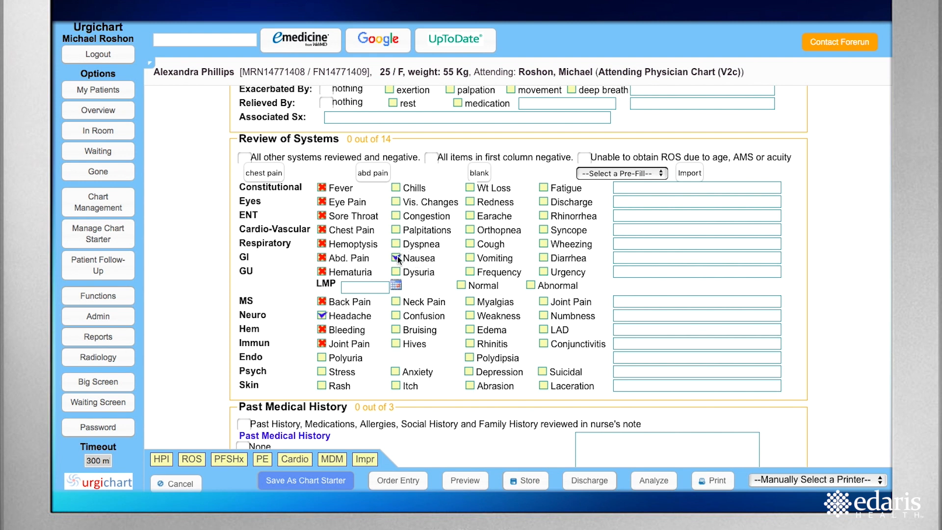
click(473, 258)
Fill in the Physical Examination section with the preset normal findings.
scroll(639, 360, down, 7)
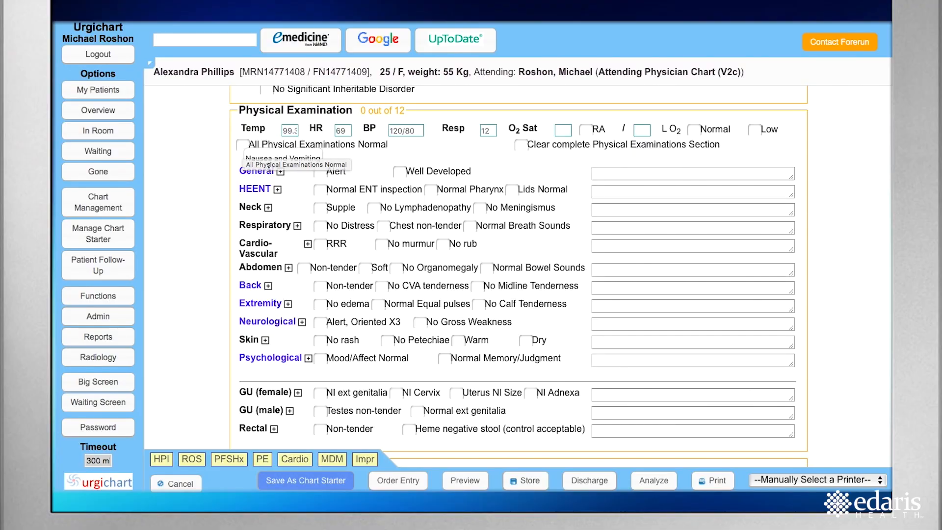
click(243, 145)
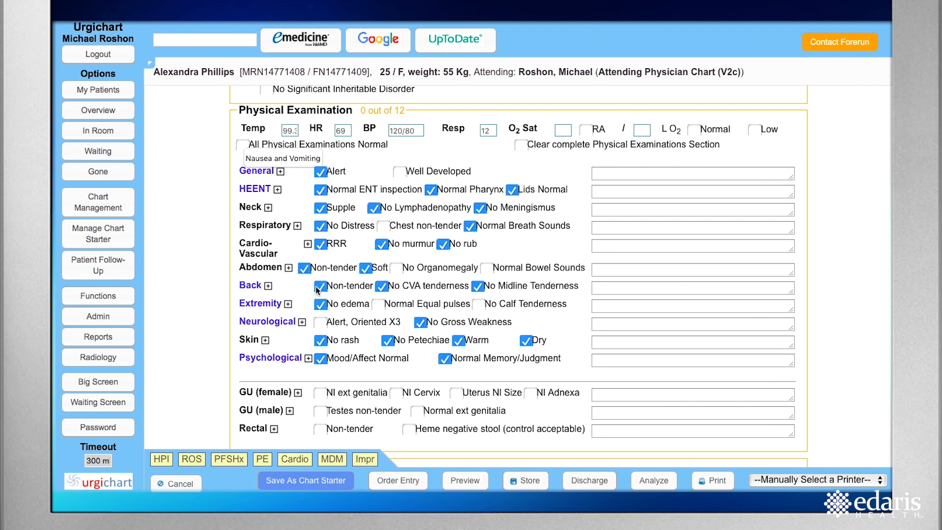
Expand the Neurological exam and record normal cranial nerves 2-12, no pronator drift, 5/5 UE/LE strength, normal DTRs and normal sensation.
click(275, 322)
scroll(269, 284, down, 2)
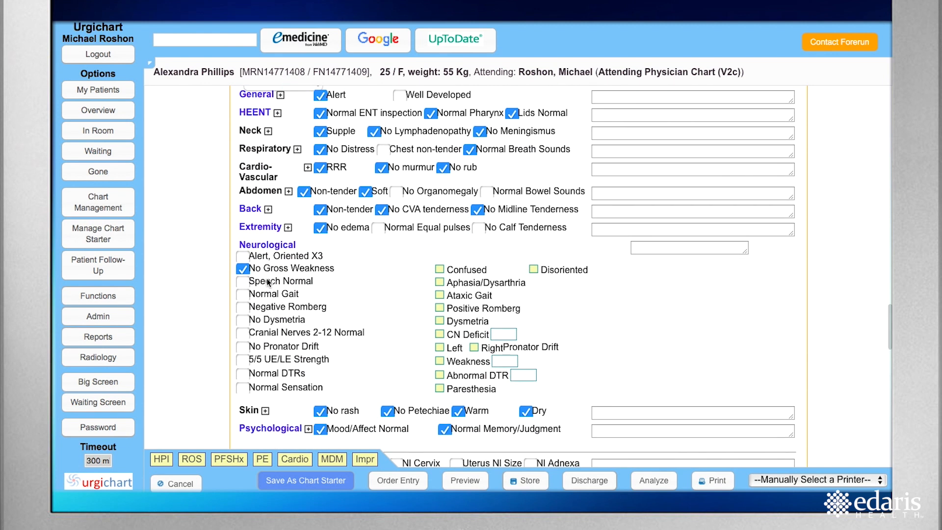
click(242, 333)
click(243, 347)
click(242, 360)
click(242, 375)
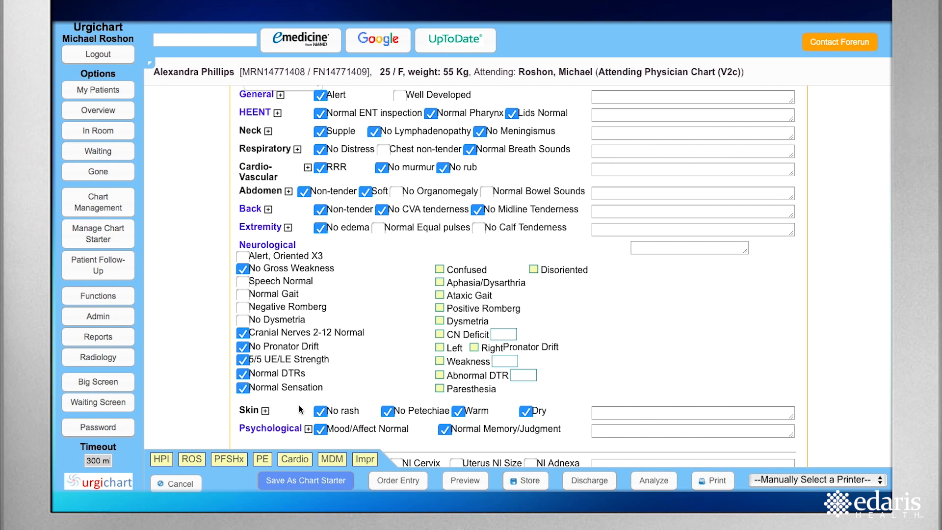
click(638, 248)
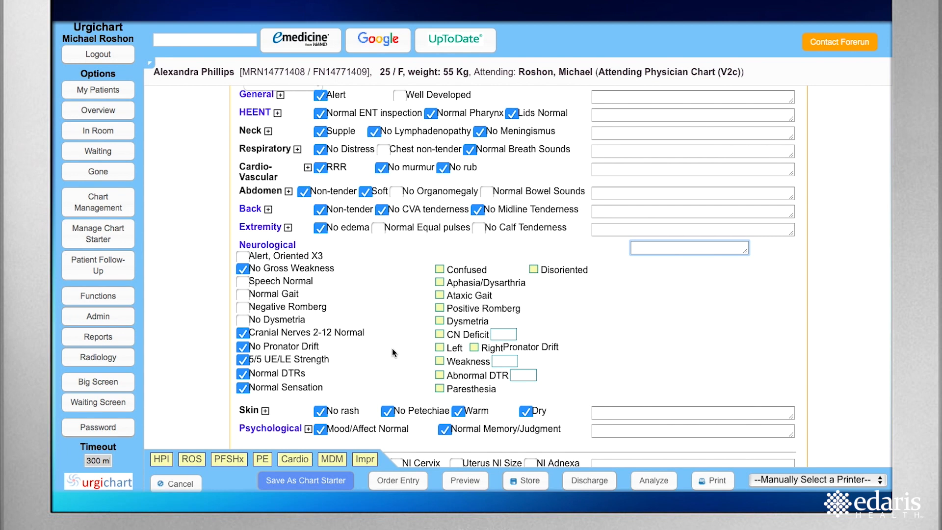
Look over the chart's Laboratory, Radiology and Medical Decision Making sections.
scroll(392, 348, down, 10)
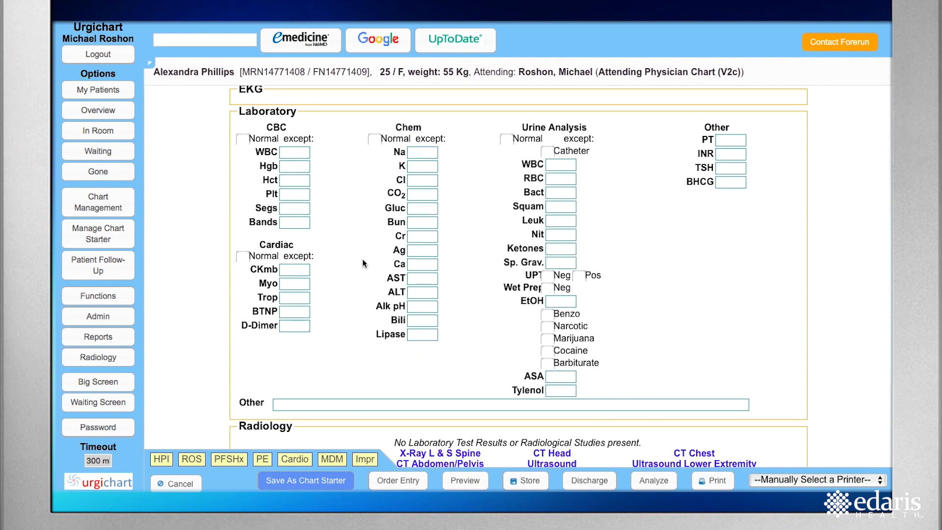
scroll(386, 343, down, 3)
scroll(386, 342, down, 2)
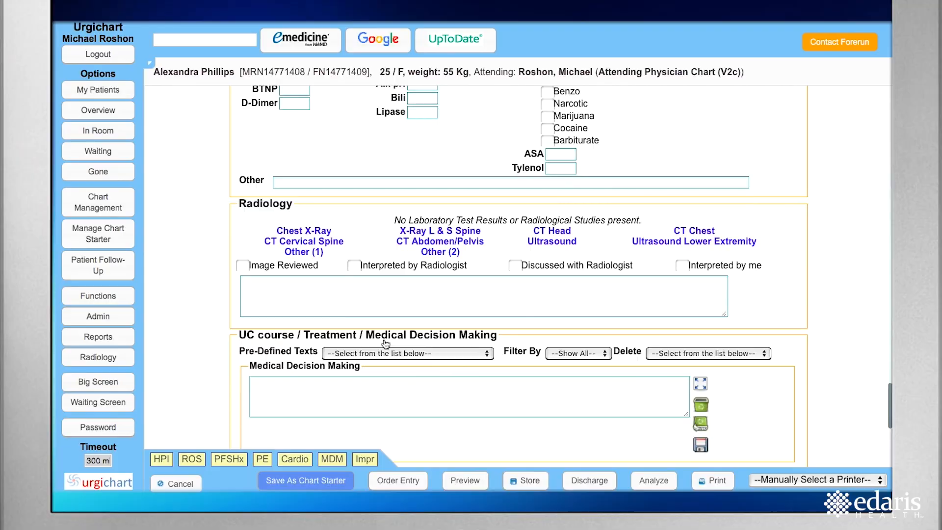